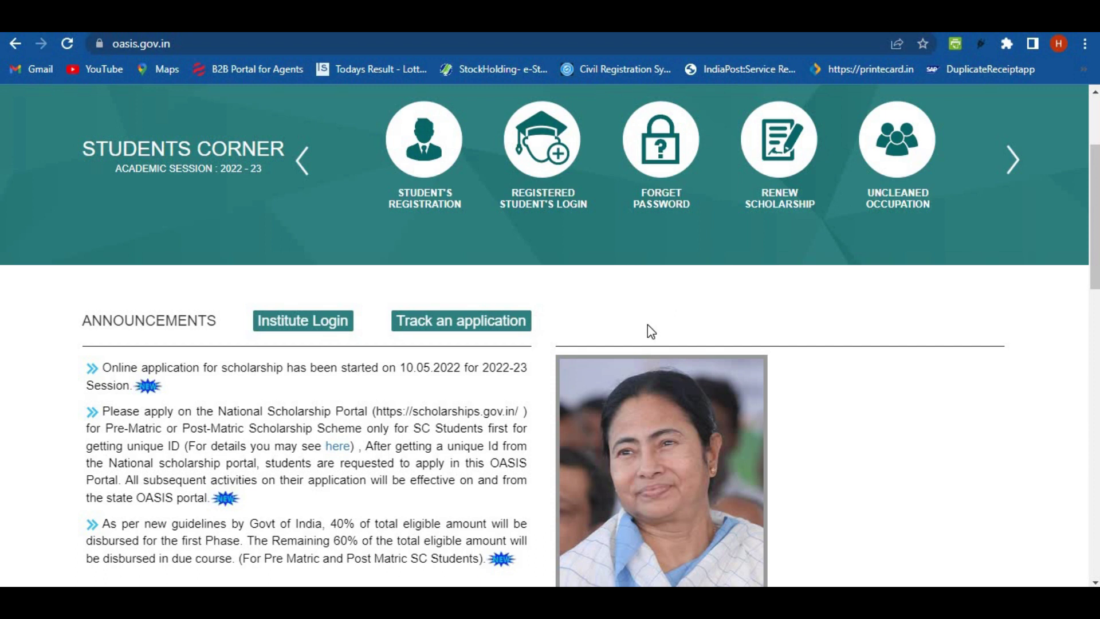
- Open the scholarship renewal service and confirm NADIA as the institution's district
{"action": "scroll", "coordinate": [636, 355], "scroll_direction": "up", "scroll_amount": 3}
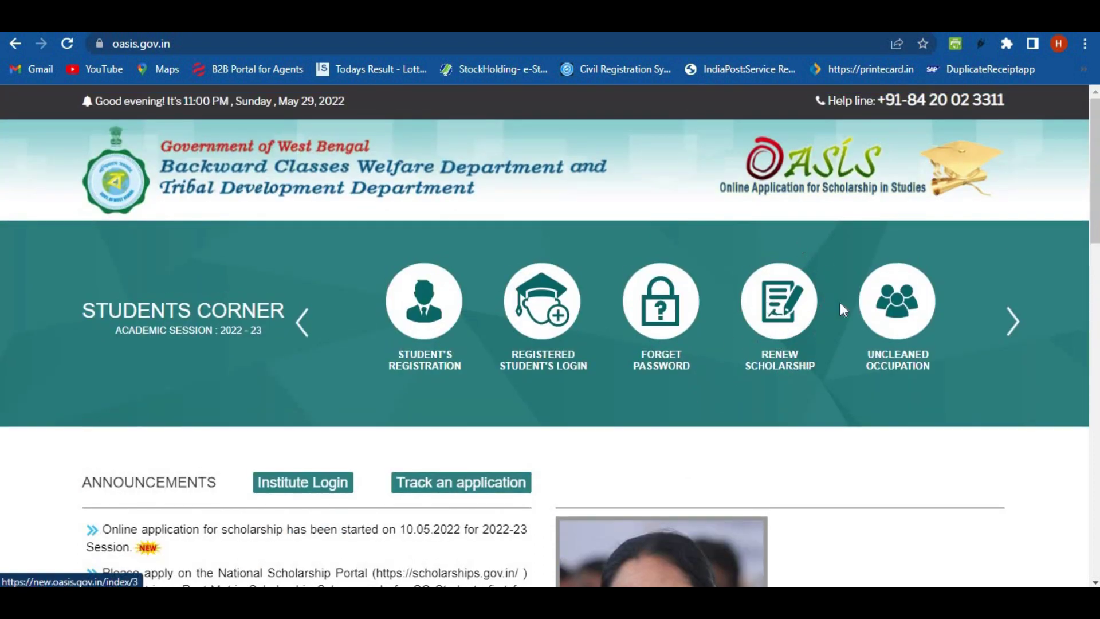
{"action": "left_click", "coordinate": [791, 294]}
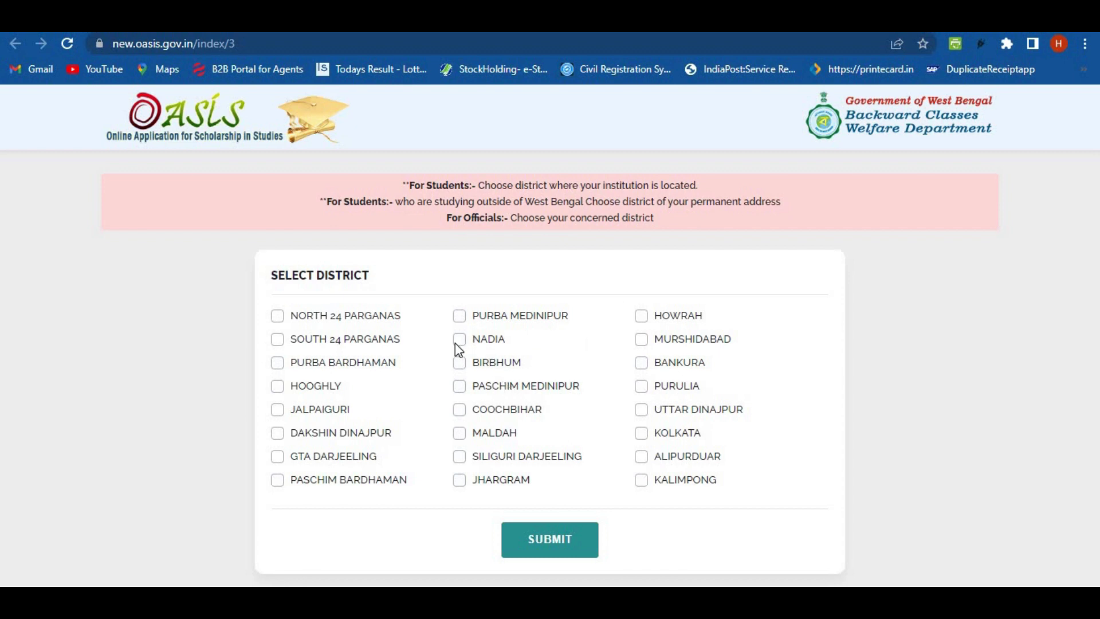
{"action": "left_click", "coordinate": [538, 539]}
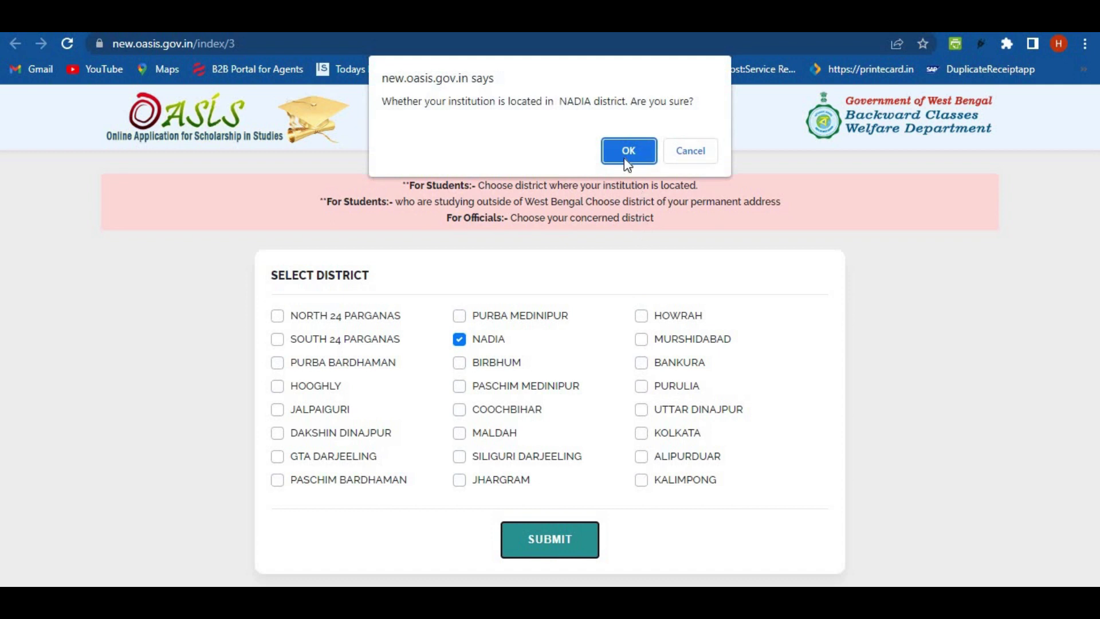
{"action": "left_click", "coordinate": [628, 163]}
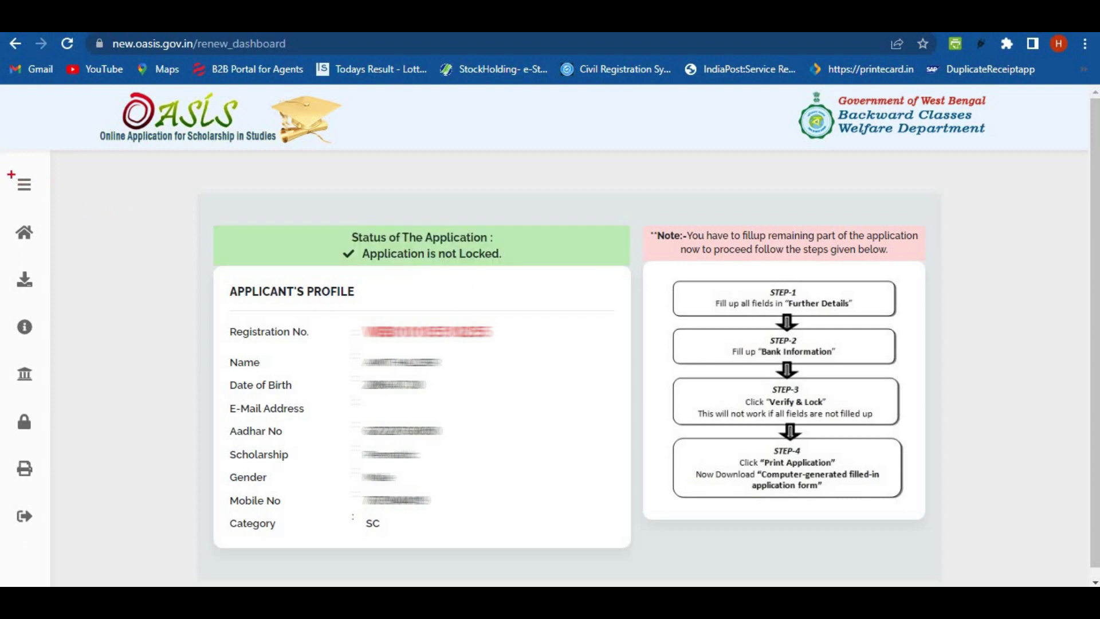
- Open Step 2 - Renew Application from the applicant's dashboard
{"action": "left_click_drag", "start_coordinate": [11, 173], "coordinate": [41, 196]}
{"action": "left_click", "coordinate": [24, 184]}
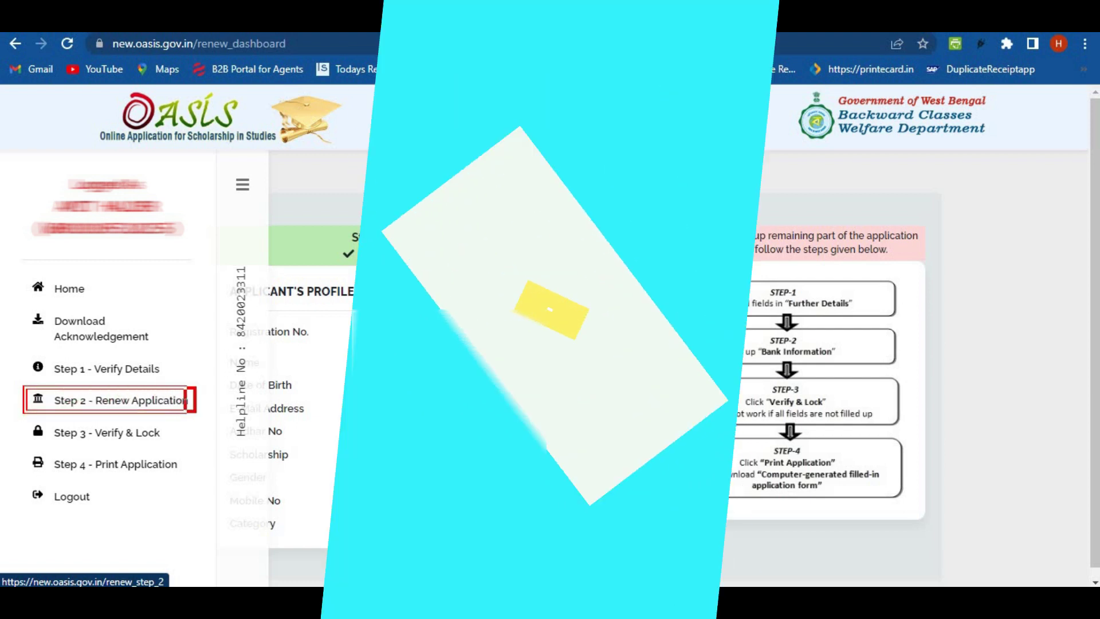
{"action": "left_click", "coordinate": [120, 400]}
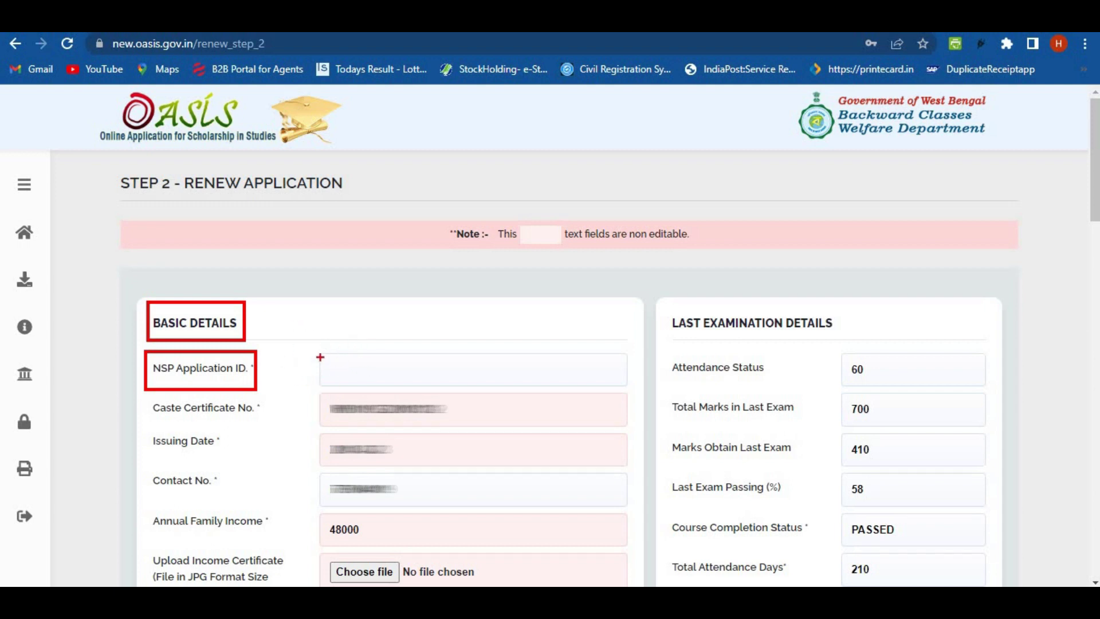
{"action": "left_click_drag", "start_coordinate": [320, 352], "coordinate": [551, 384]}
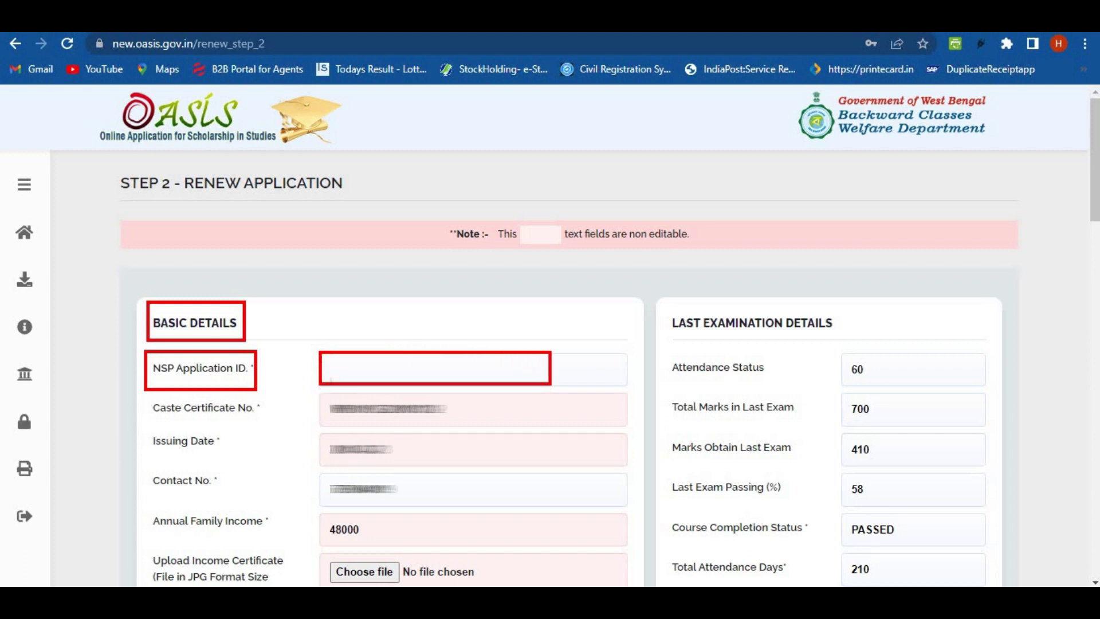
{"action": "left_click_drag", "start_coordinate": [141, 350], "coordinate": [266, 391]}
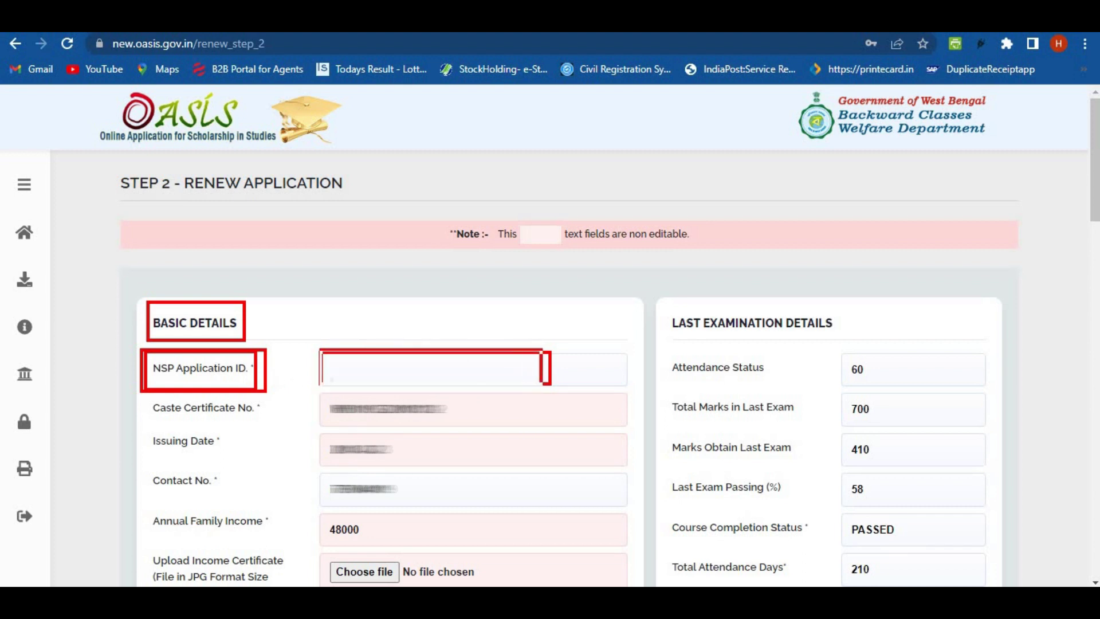
{"action": "left_click_drag", "start_coordinate": [338, 360], "coordinate": [486, 378]}
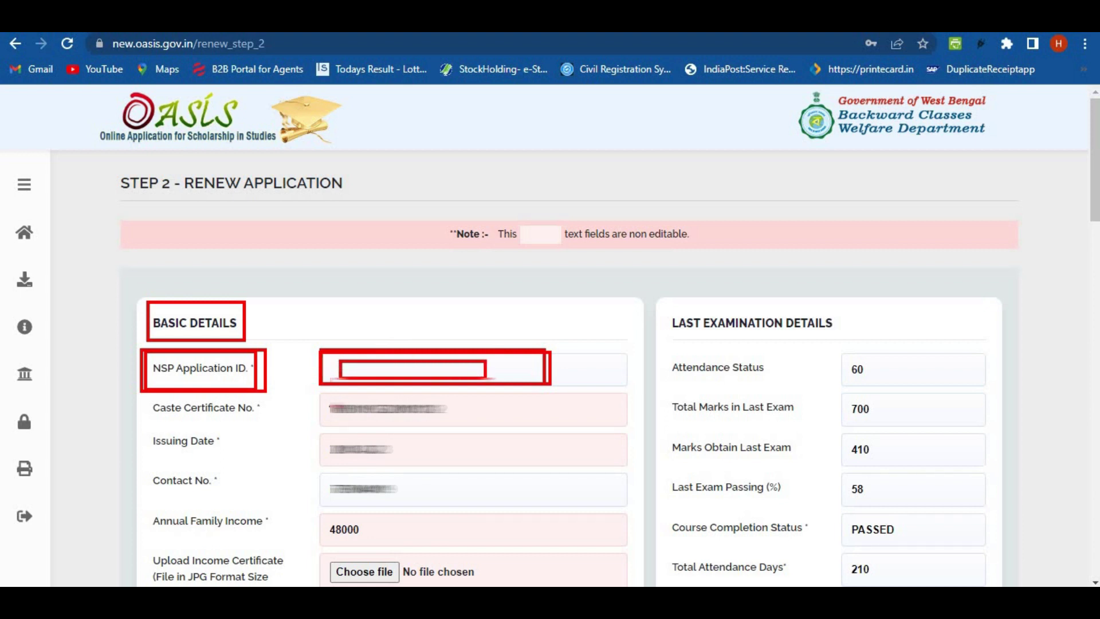
{"action": "left_click_drag", "start_coordinate": [310, 342], "coordinate": [534, 390]}
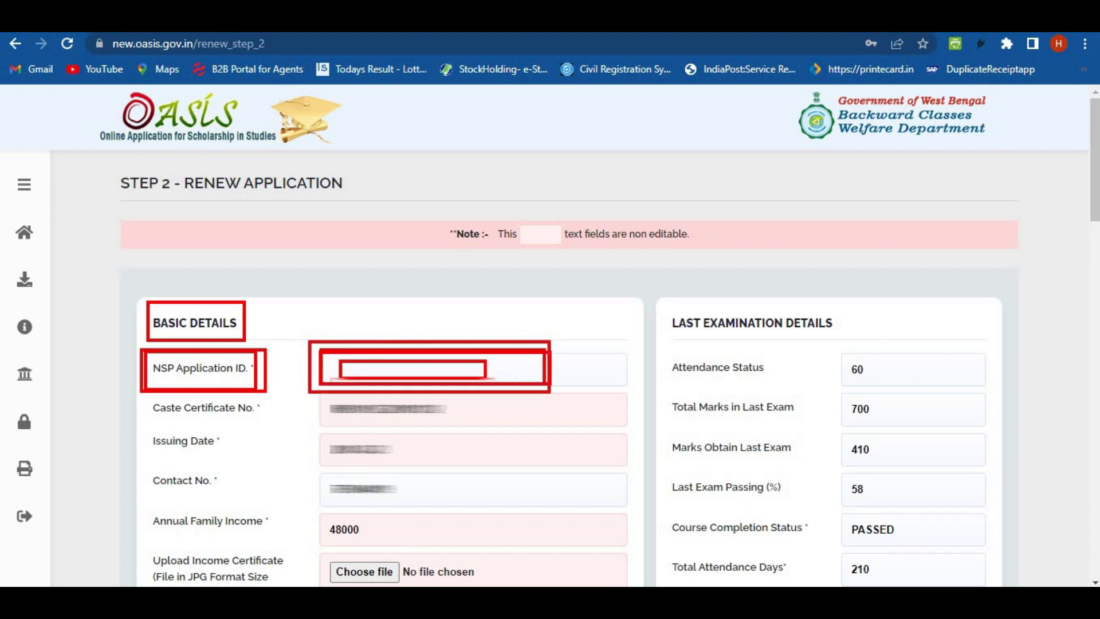
{"action": "key", "text": "Escape"}
{"action": "scroll", "coordinate": [522, 389], "scroll_direction": "down", "scroll_amount": 3}
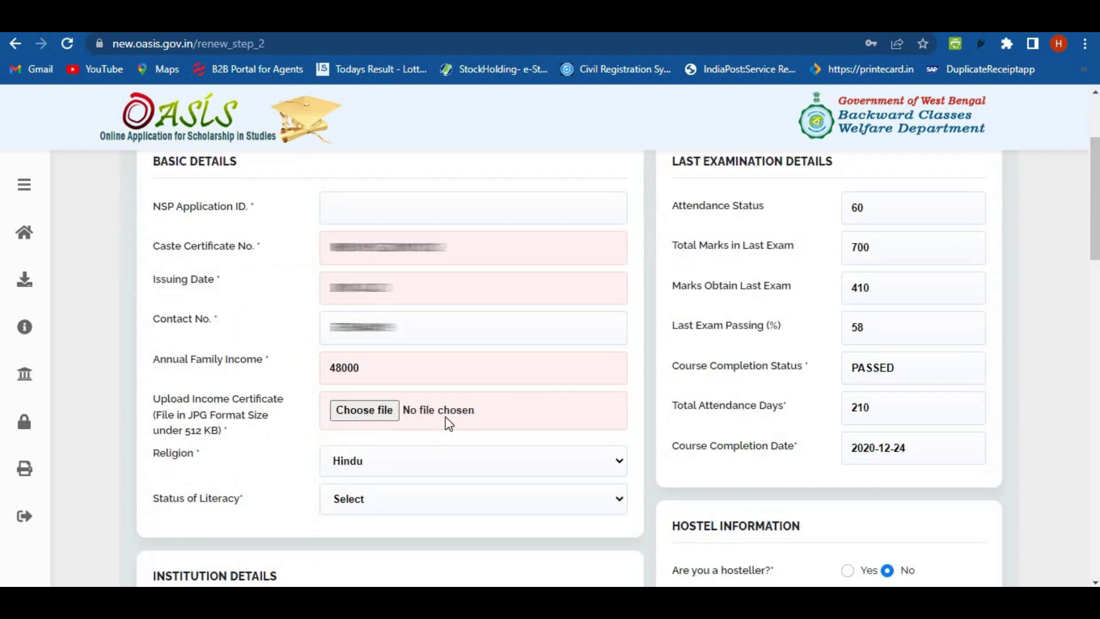
{"action": "left_click_drag", "start_coordinate": [138, 388], "coordinate": [298, 443]}
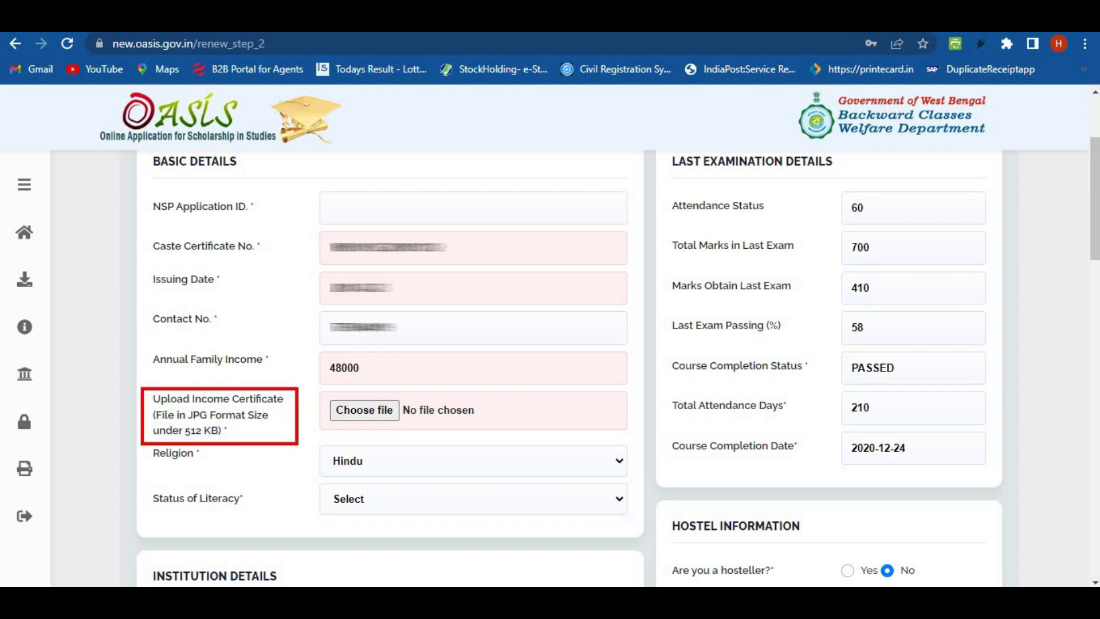
{"action": "mouse_move", "coordinate": [321, 393]}
{"action": "left_mouse_down"}
{"action": "mouse_move", "coordinate": [375, 420]}
{"action": "mouse_move", "coordinate": [485, 430]}
{"action": "left_mouse_up"}
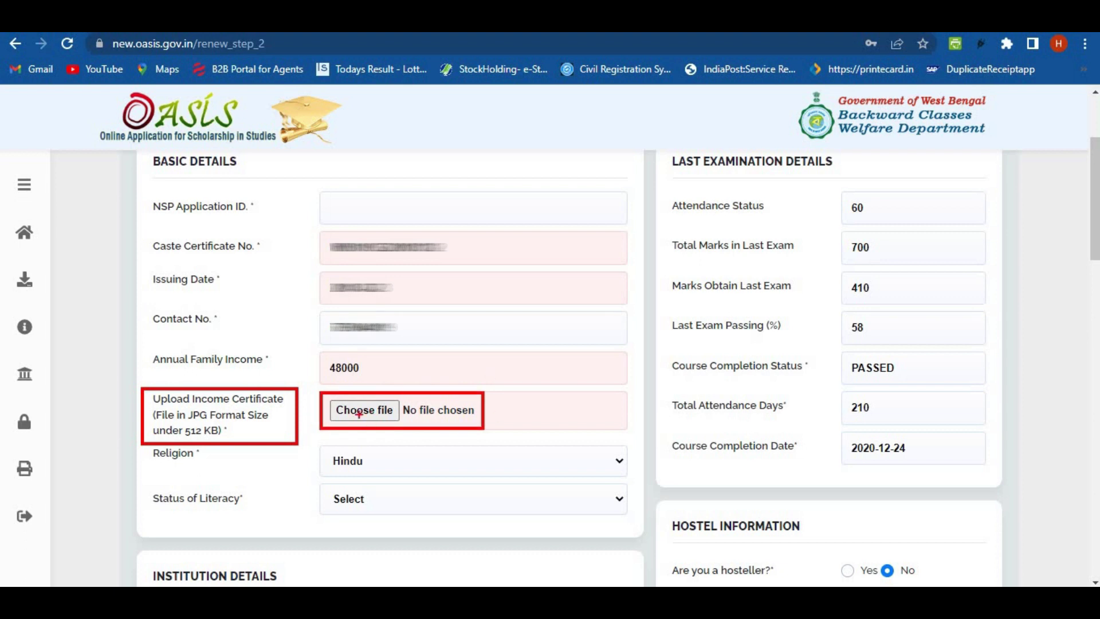
{"action": "mouse_move", "coordinate": [151, 385]}
{"action": "left_mouse_down"}
{"action": "mouse_move", "coordinate": [226, 430]}
{"action": "mouse_move", "coordinate": [298, 444]}
{"action": "left_mouse_up"}
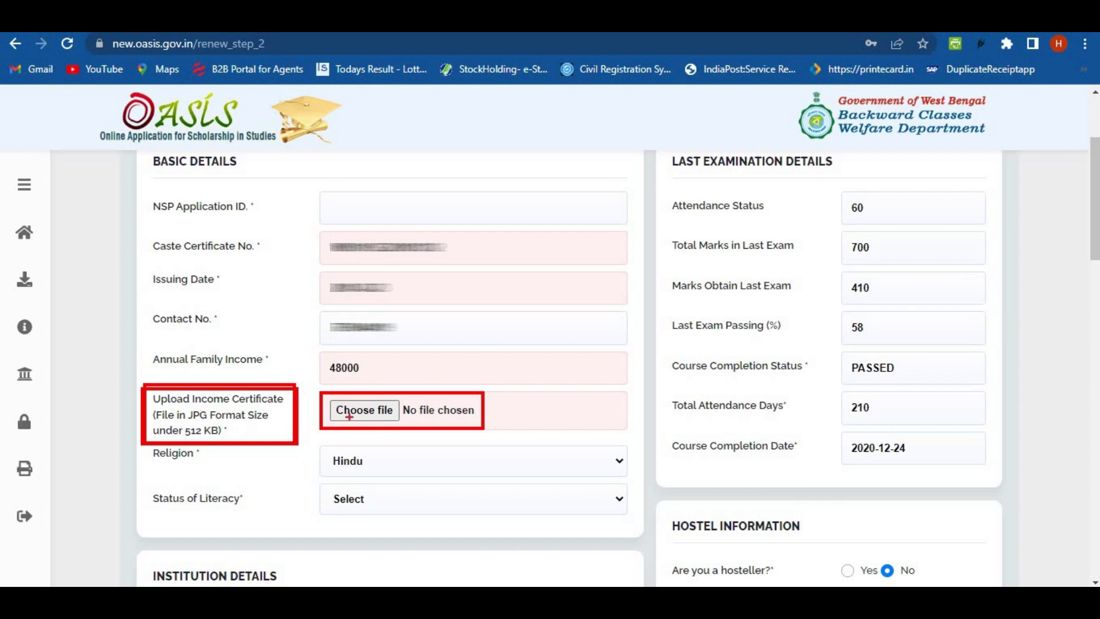
{"action": "mouse_move", "coordinate": [319, 391]}
{"action": "left_mouse_down"}
{"action": "mouse_move", "coordinate": [417, 426]}
{"action": "mouse_move", "coordinate": [483, 431]}
{"action": "left_mouse_up"}
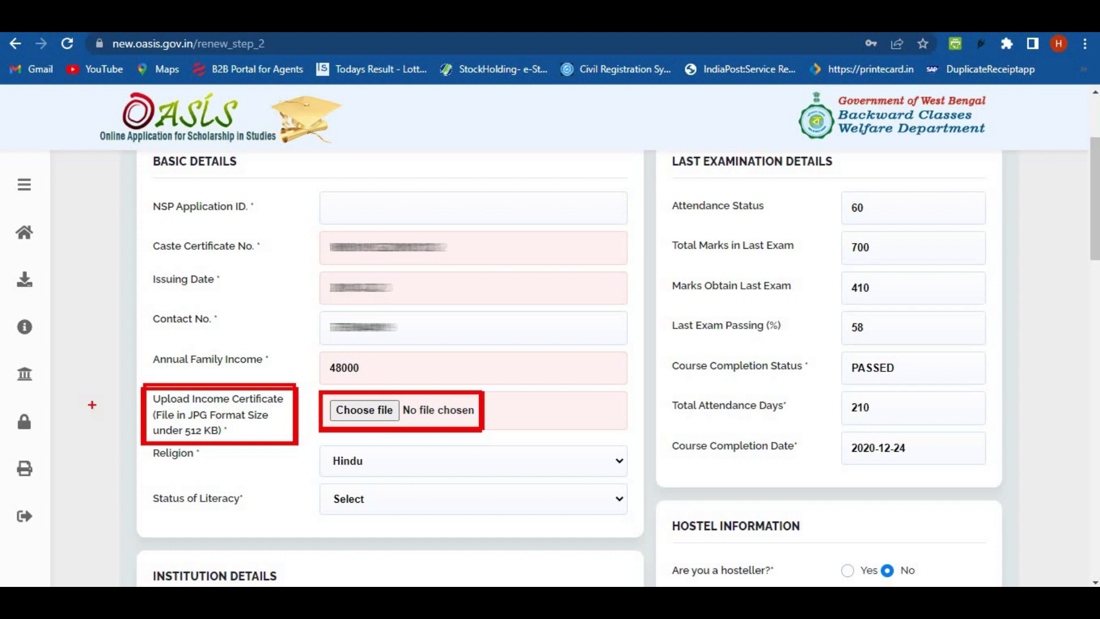
{"action": "mouse_move", "coordinate": [138, 378]}
{"action": "left_mouse_down"}
{"action": "mouse_move", "coordinate": [233, 441]}
{"action": "mouse_move", "coordinate": [296, 444]}
{"action": "left_mouse_up"}
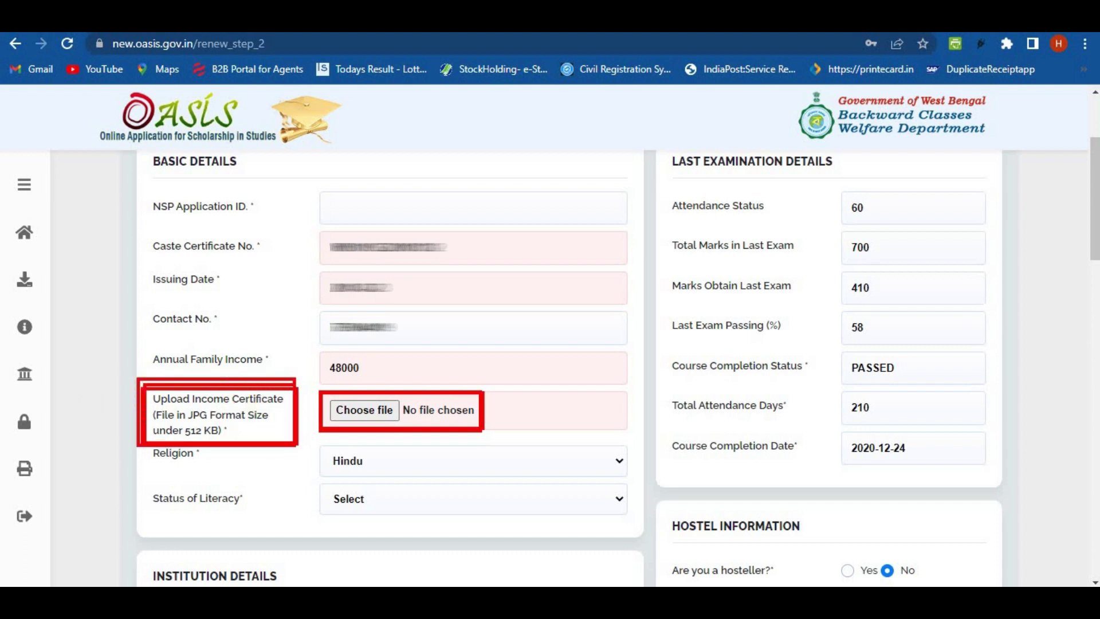
{"action": "left_click_drag", "start_coordinate": [312, 390], "coordinate": [483, 433]}
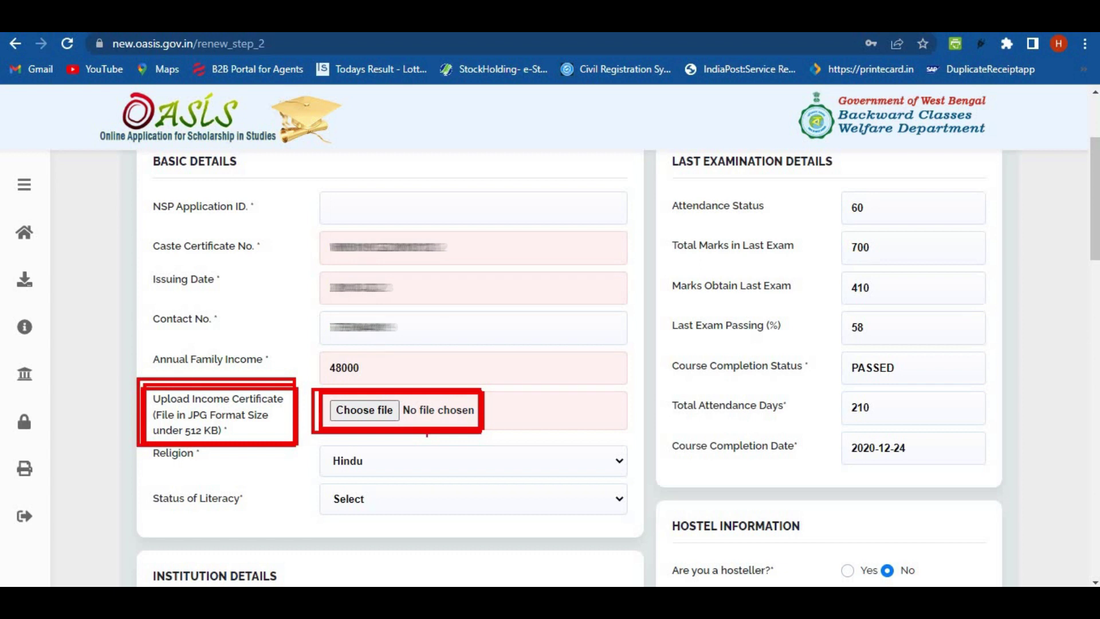
{"action": "left_click_drag", "start_coordinate": [328, 398], "coordinate": [397, 422]}
{"action": "key", "text": "Escape"}
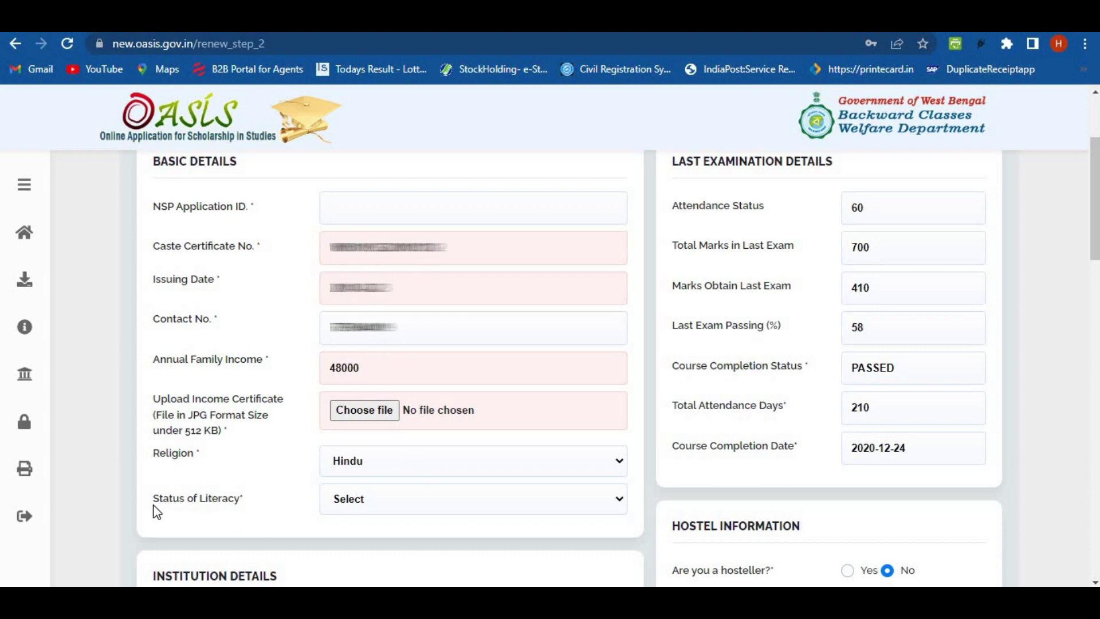
- Set the status of literacy to Both Parent are Literate and enter PASSED as the course completion status
{"action": "left_click", "coordinate": [335, 507]}
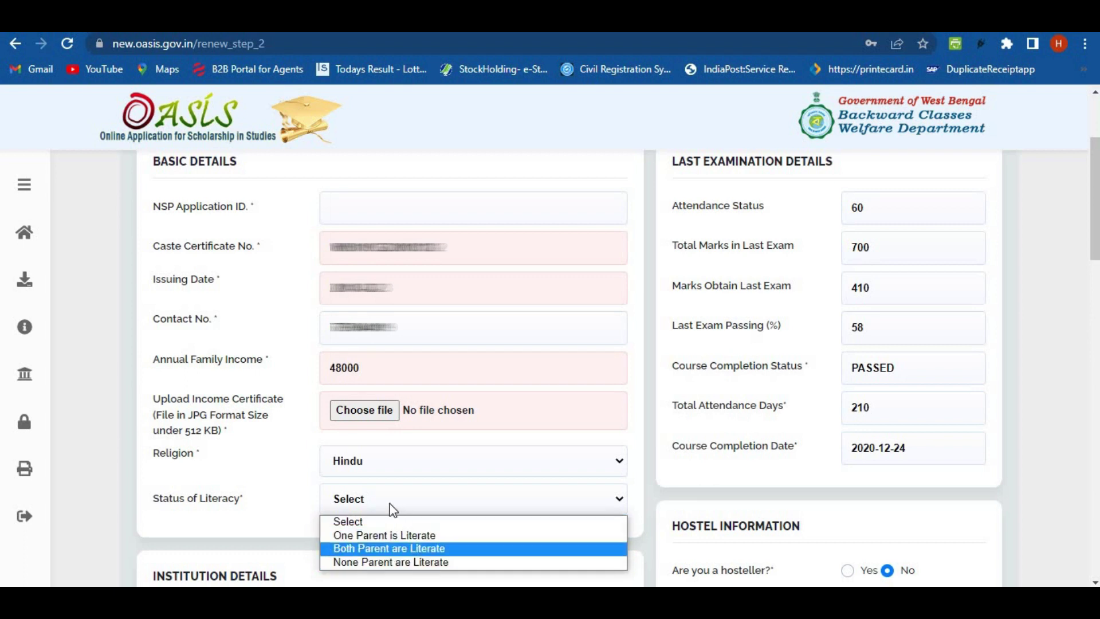
{"action": "left_click", "coordinate": [390, 548]}
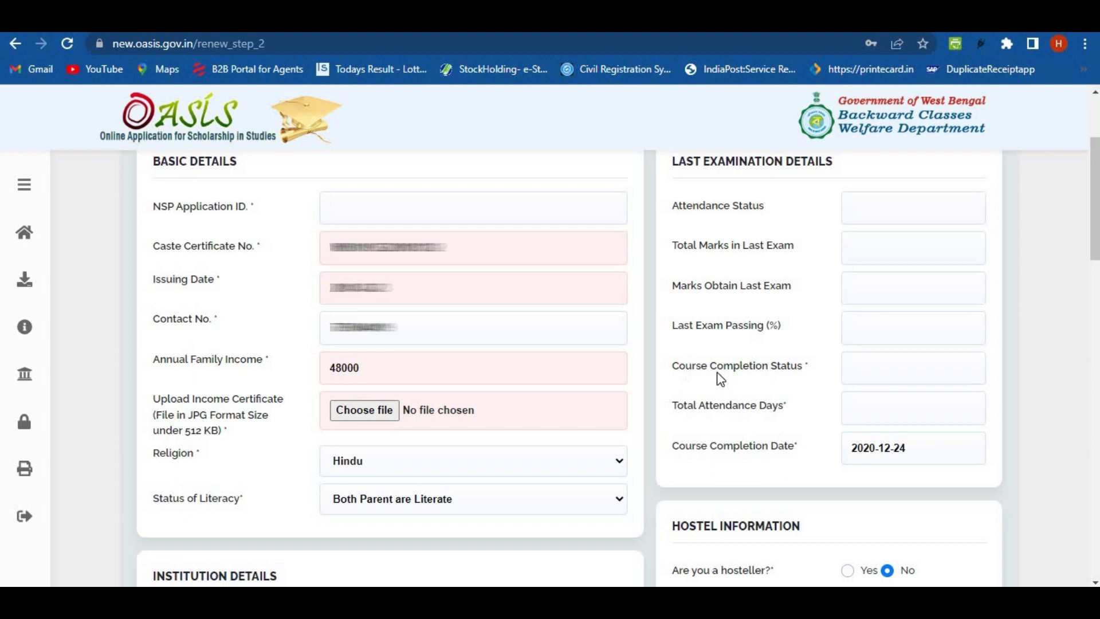
{"action": "left_click", "coordinate": [857, 367]}
{"action": "type", "text": "PASSED"}
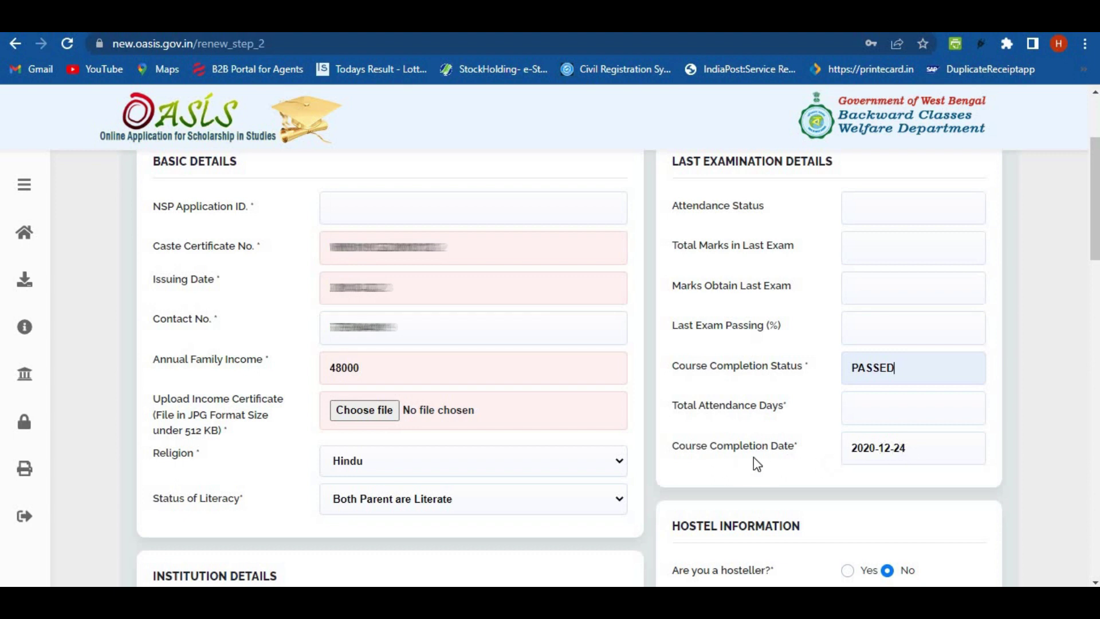
- Set the institution area to Block and choose Chakdaha as the block
{"action": "scroll", "coordinate": [754, 457], "scroll_direction": "down", "scroll_amount": 5}
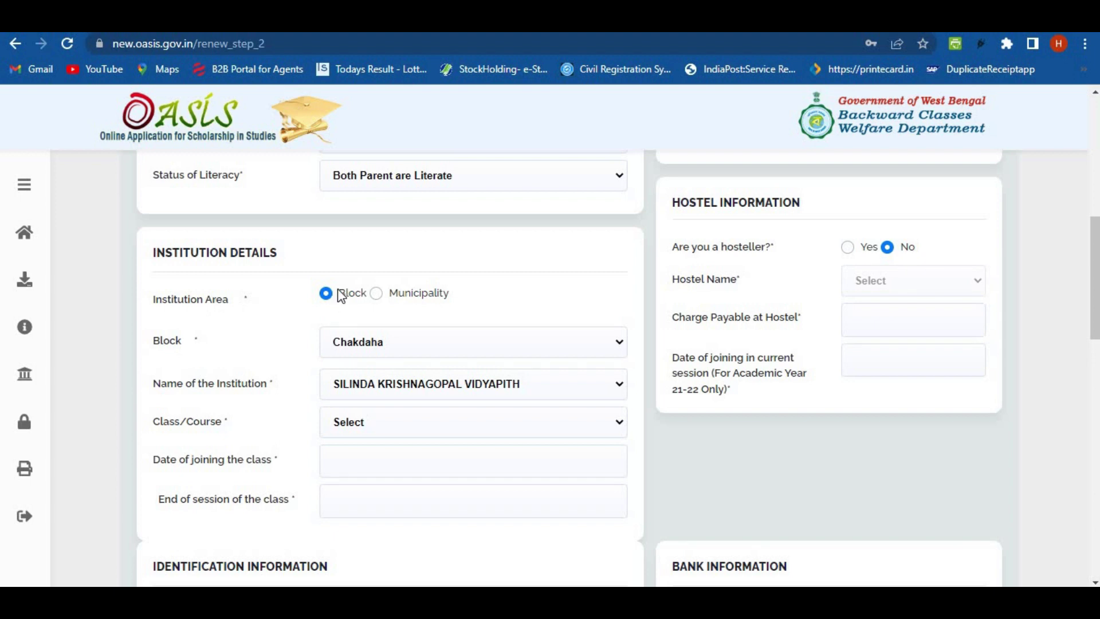
{"action": "left_click", "coordinate": [376, 294]}
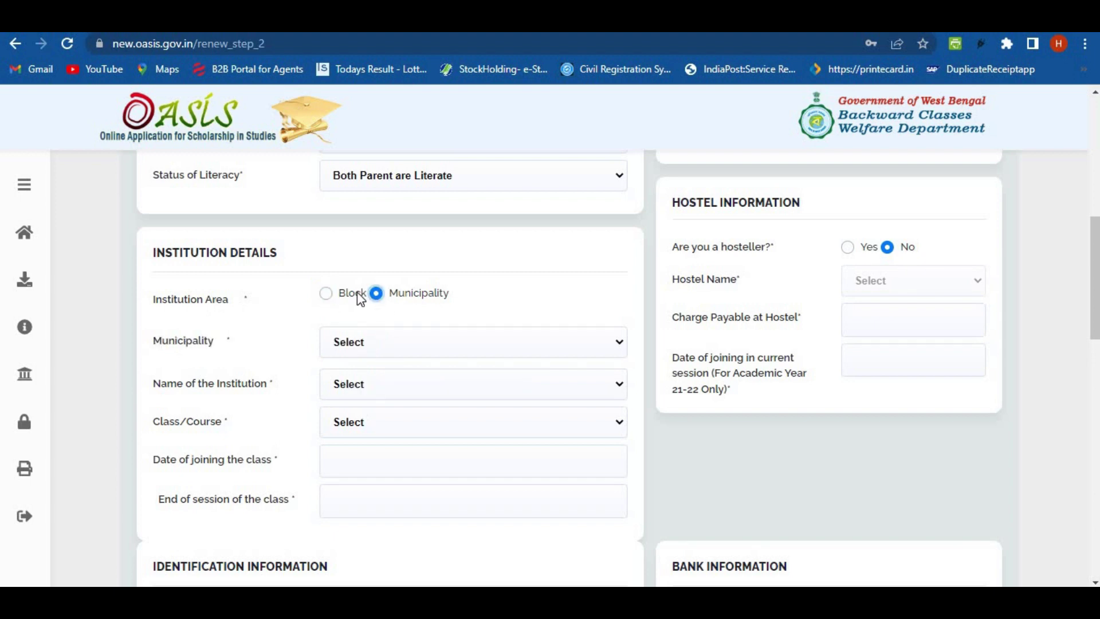
{"action": "left_click", "coordinate": [325, 294]}
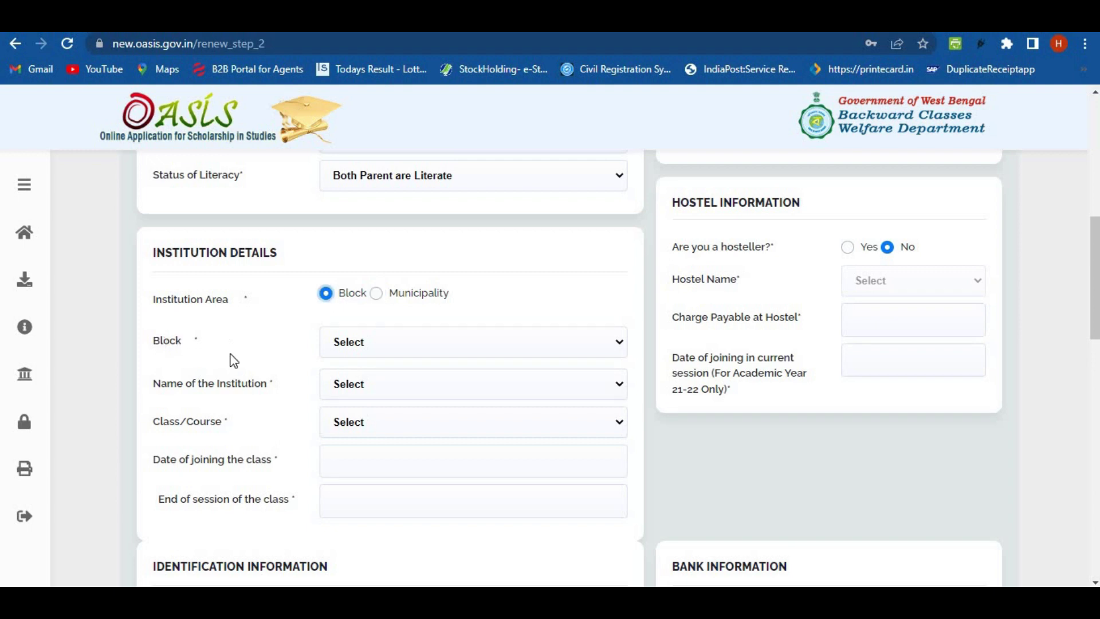
{"action": "left_click", "coordinate": [354, 342]}
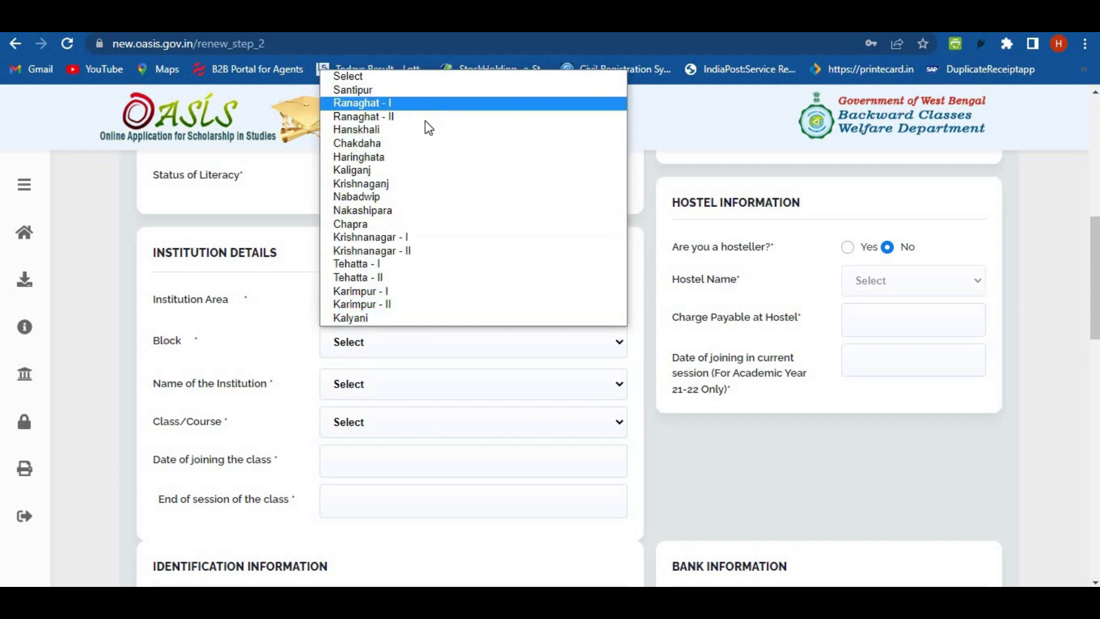
{"action": "left_click", "coordinate": [384, 142]}
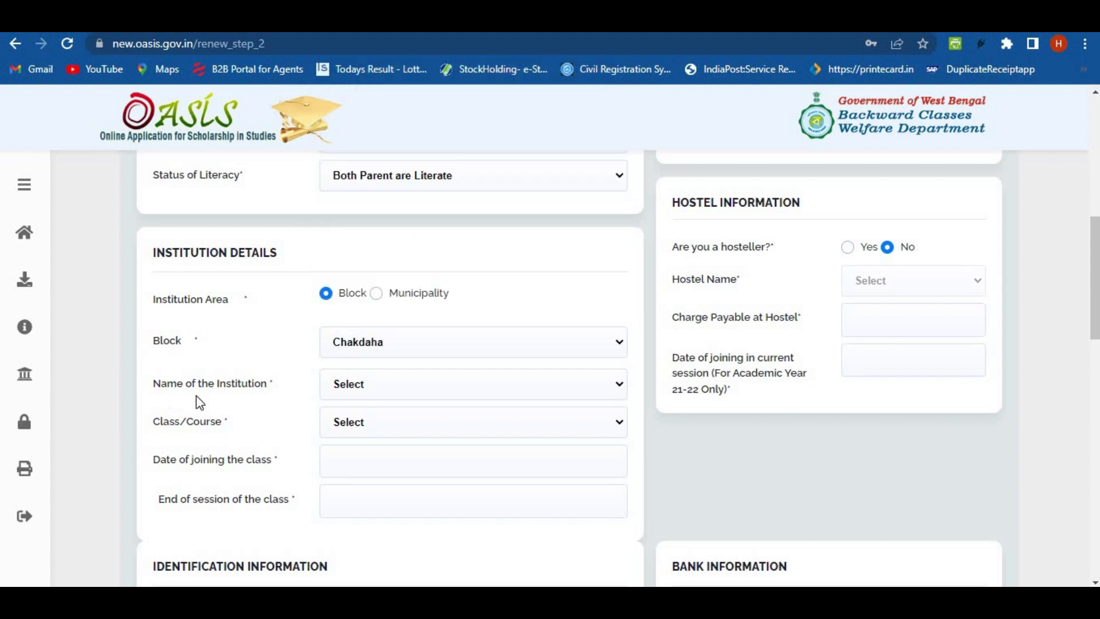
- Choose DARAPPUR HIGH SCHOOL as the institution and XII as the class
{"action": "left_click", "coordinate": [350, 383]}
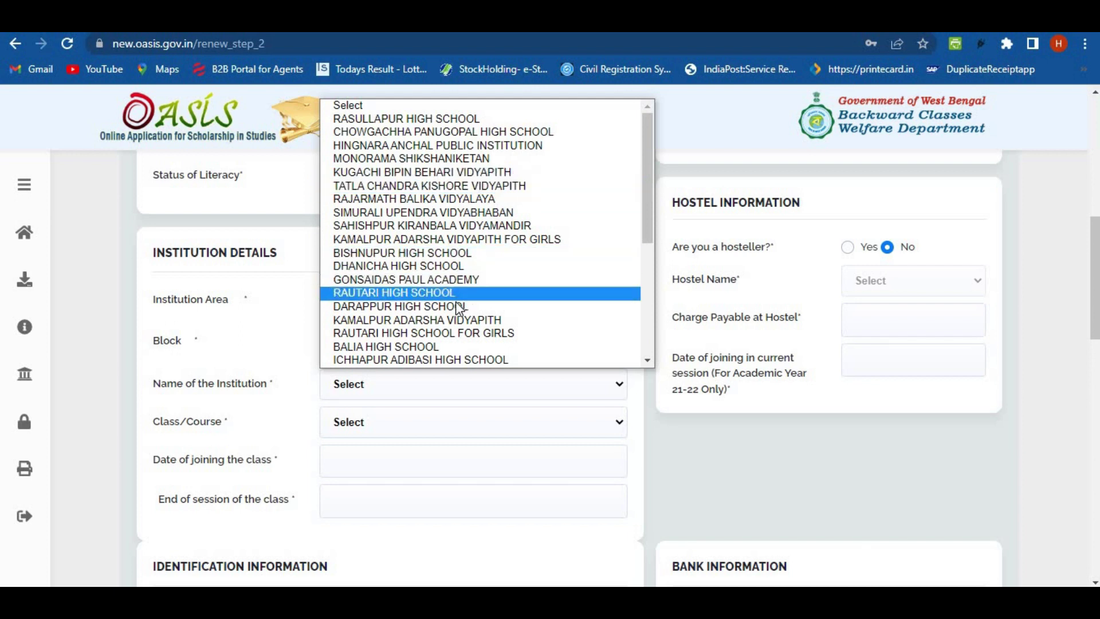
{"action": "left_click", "coordinate": [401, 306]}
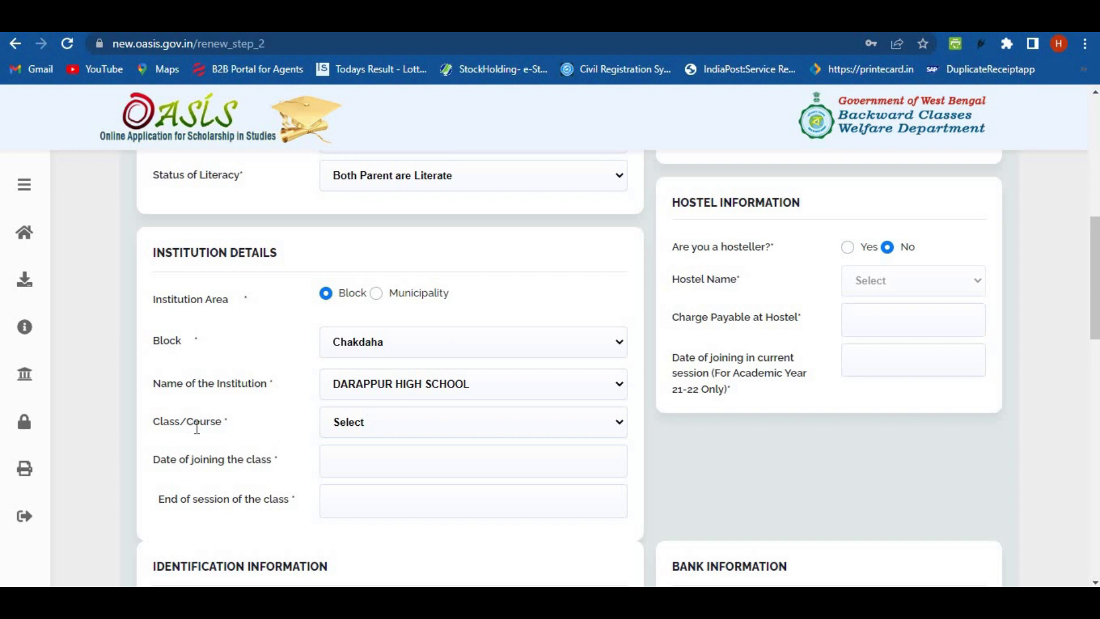
{"action": "left_click", "coordinate": [364, 420]}
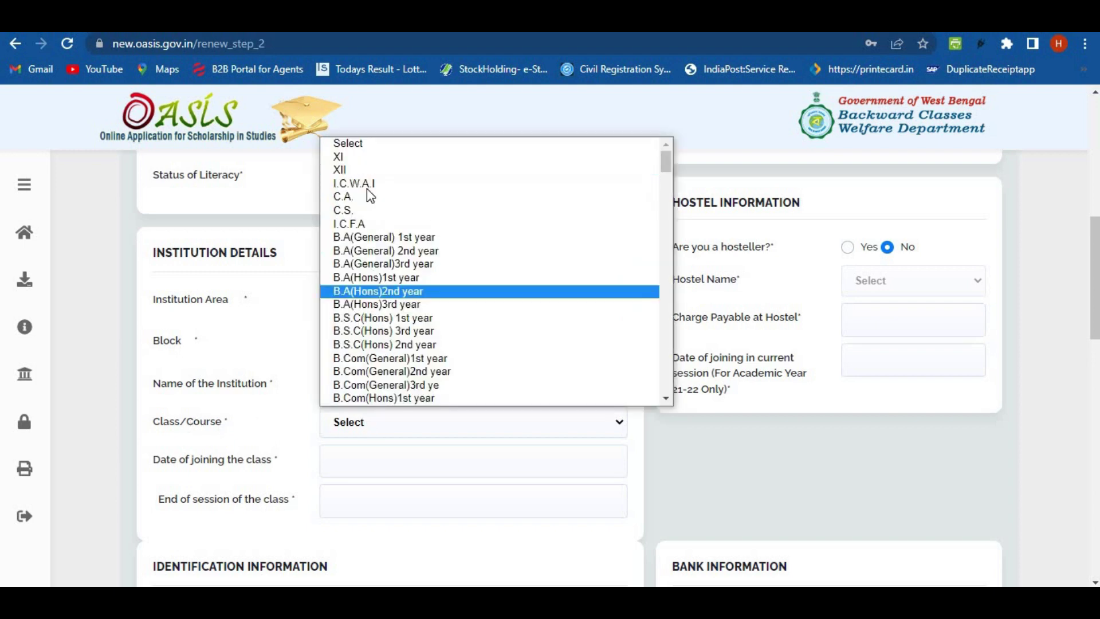
{"action": "left_click", "coordinate": [360, 170]}
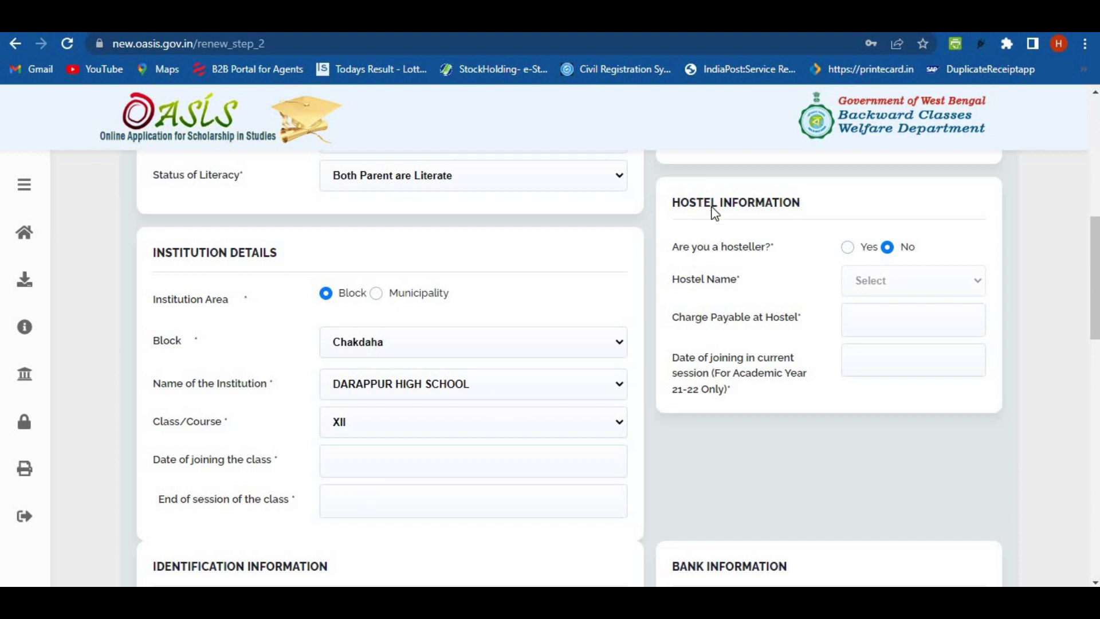
- Mark the applicant as a hosteller and choose a hostel name in the hostel information
{"action": "left_click", "coordinate": [848, 247]}
{"action": "left_click", "coordinate": [883, 281]}
{"action": "left_click", "coordinate": [871, 304]}
- Agree to seed the Aadhaar details with the bank account and submit the renewal application
{"action": "scroll", "coordinate": [883, 249], "scroll_direction": "down", "scroll_amount": 5}
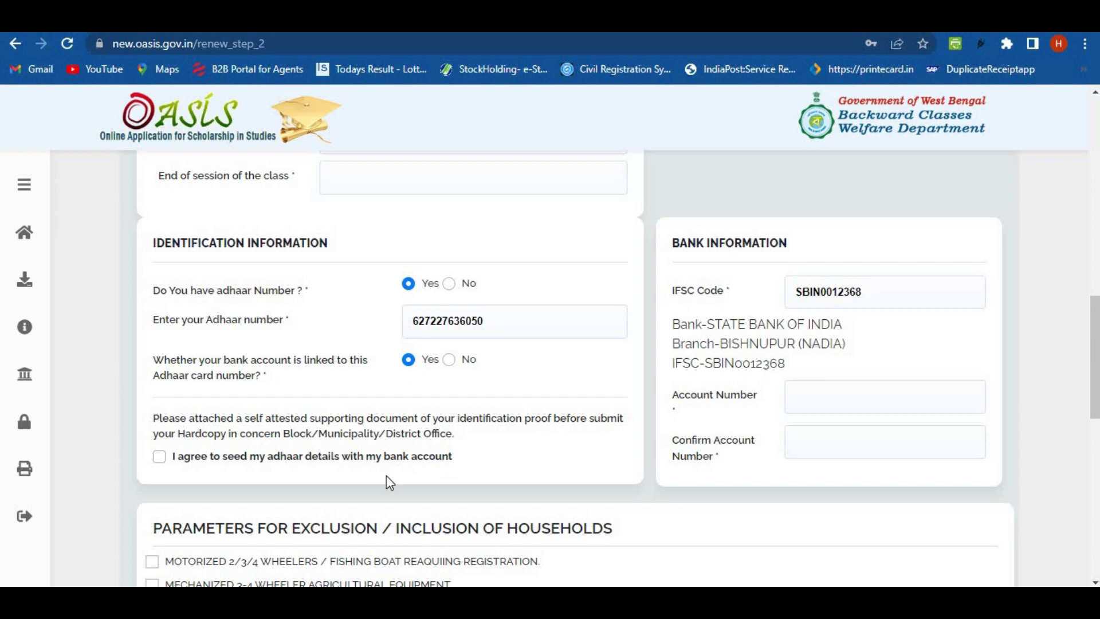
{"action": "left_click", "coordinate": [161, 462]}
{"action": "scroll", "coordinate": [661, 346], "scroll_direction": "down", "scroll_amount": 5}
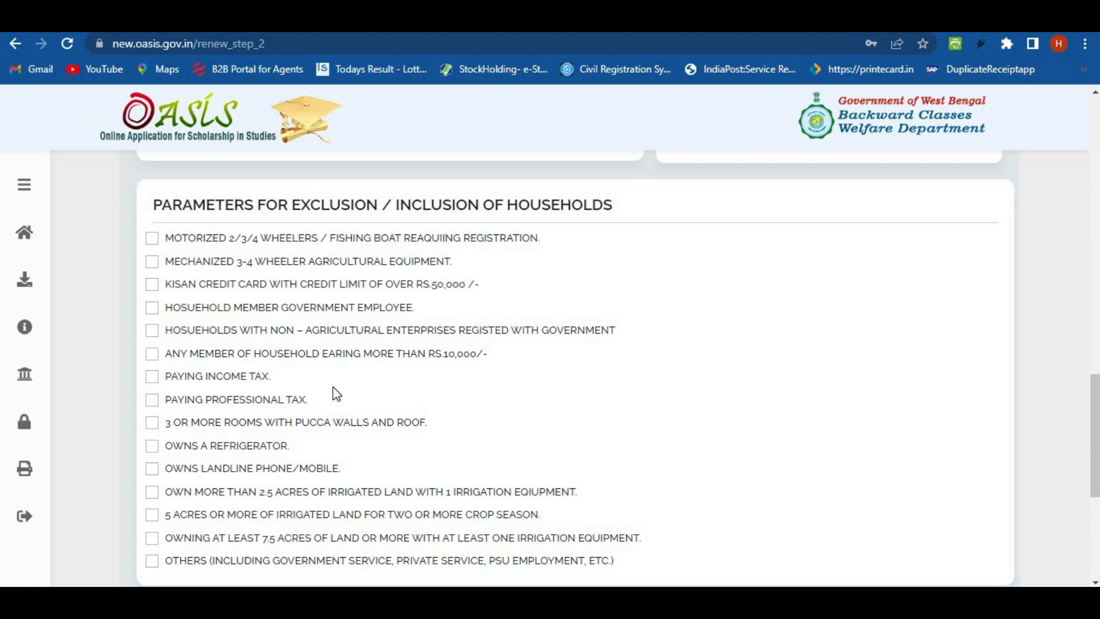
{"action": "scroll", "coordinate": [333, 394], "scroll_direction": "down", "scroll_amount": 5}
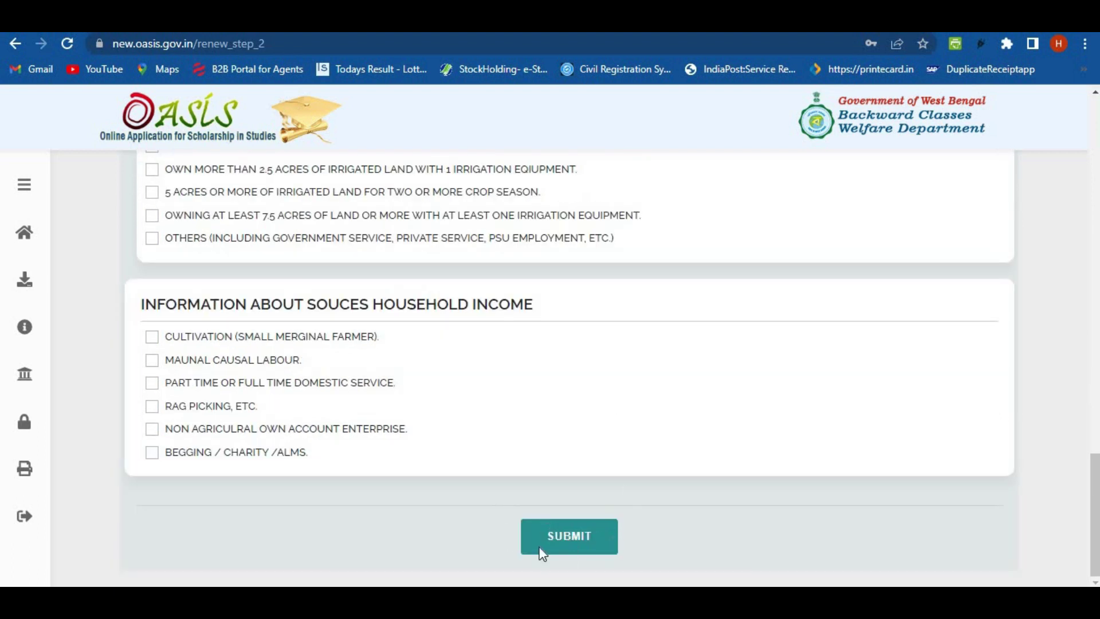
{"action": "left_click", "coordinate": [570, 541]}
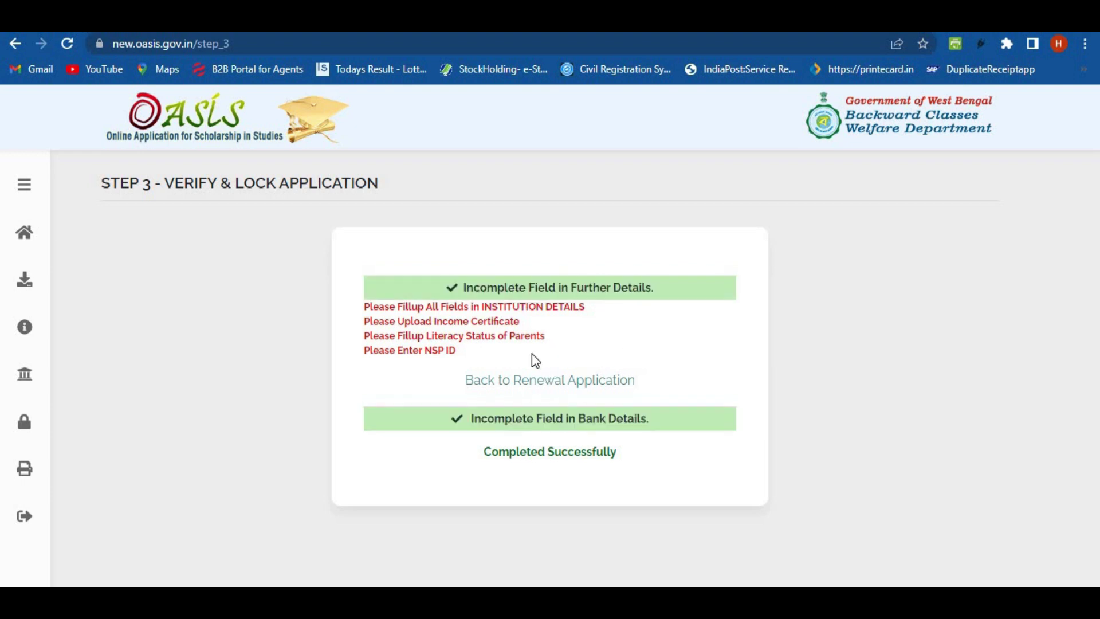
- Go to Step 4 - Print Application
{"action": "mouse_move", "coordinate": [24, 469]}
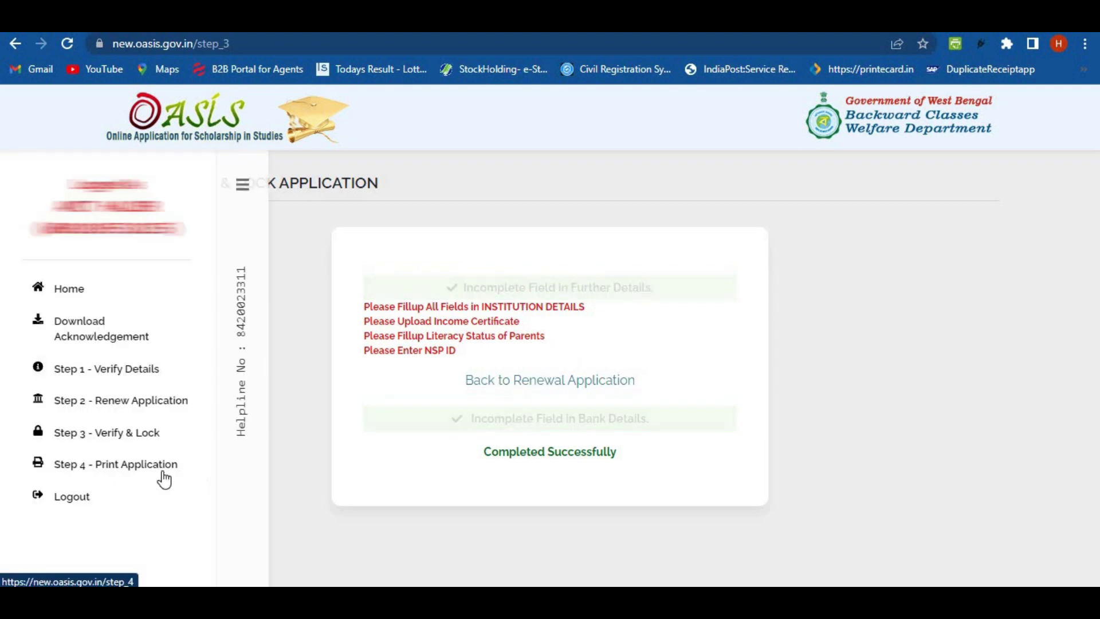